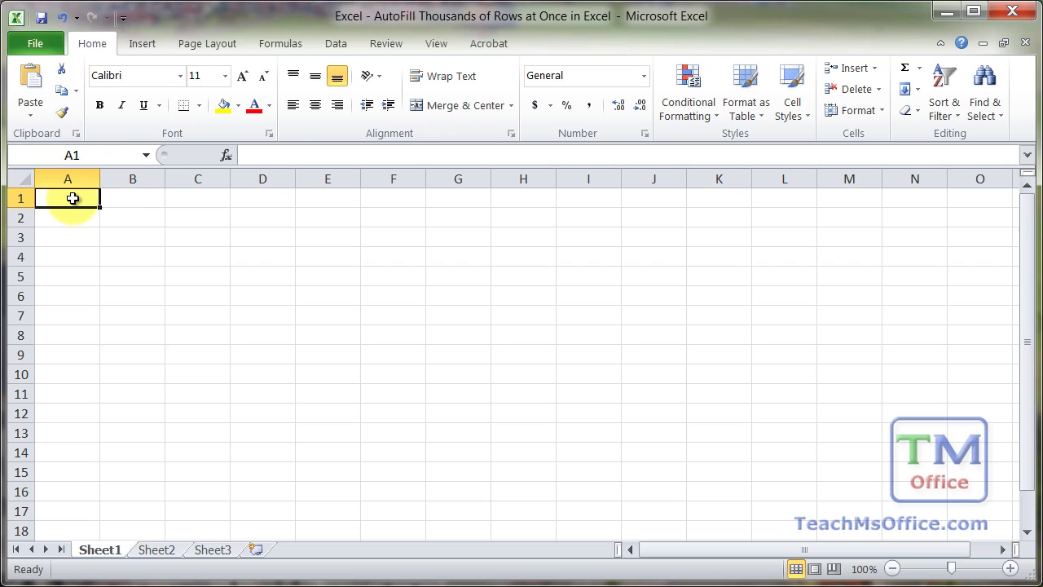
Enter 1, 2, 3 in A1:A3 and drag-fill the sequence down to 42 in row 42.
type("1 2 3")
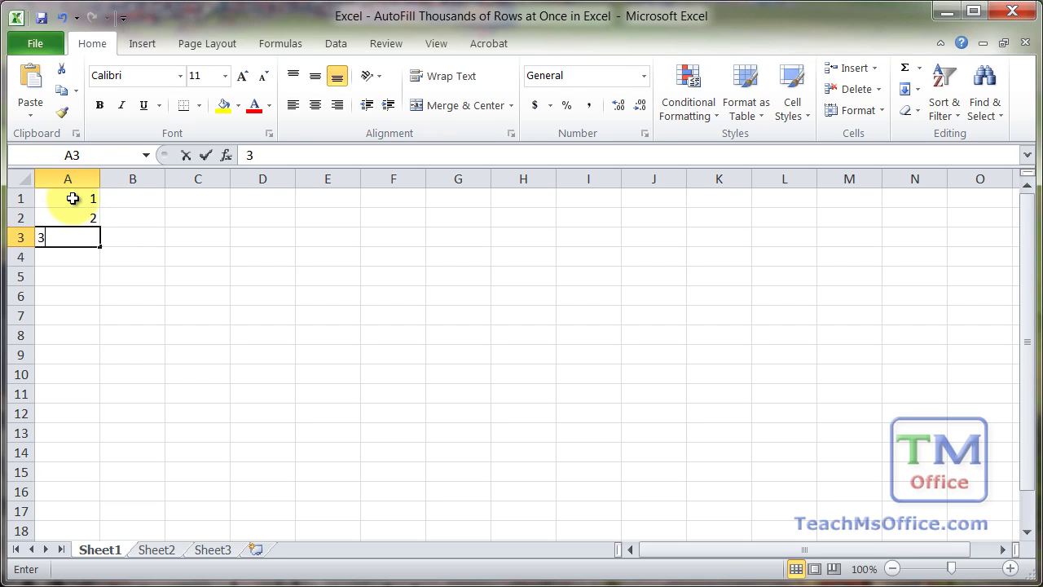
key("Return")
left_click_drag(72, 198, 108, 581)
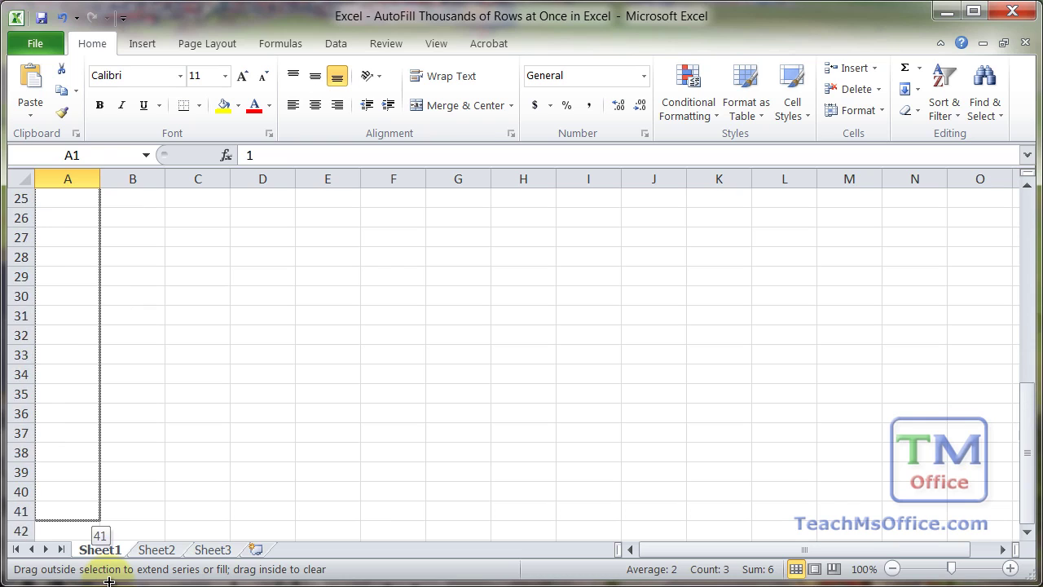
left_click_drag(108, 581, 76, 148)
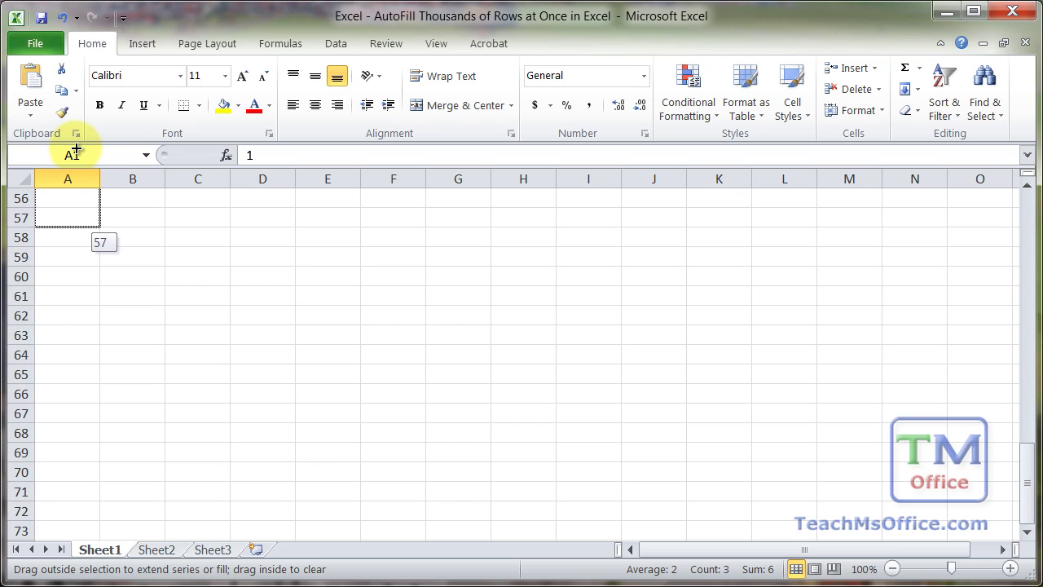
left_click_drag(75, 149, 76, 148)
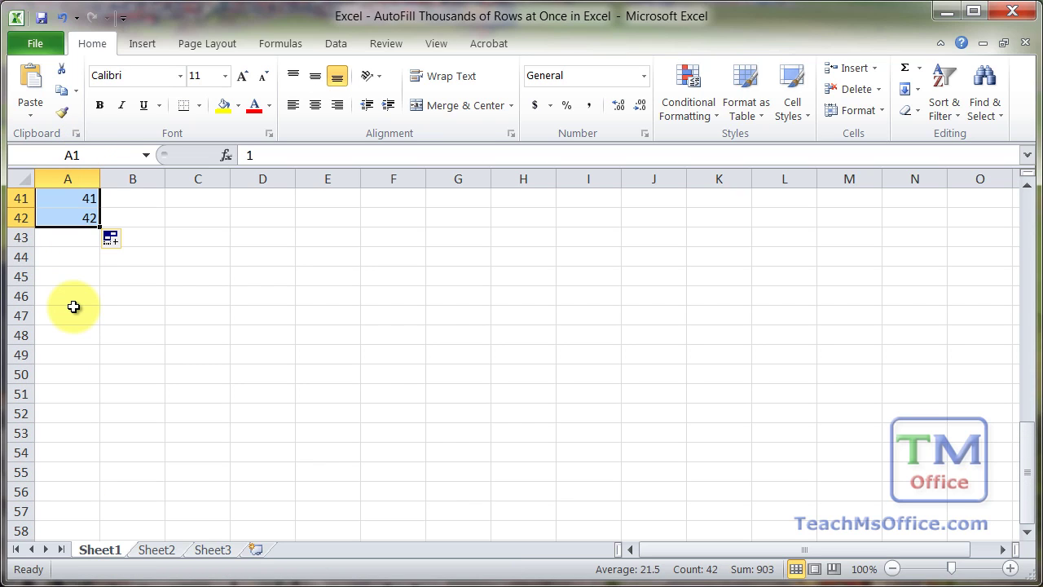
Undo the 1–42 fill with Ctrl+Z and reselect cell A1.
key("ctrl+z")
key("ctrl+z")
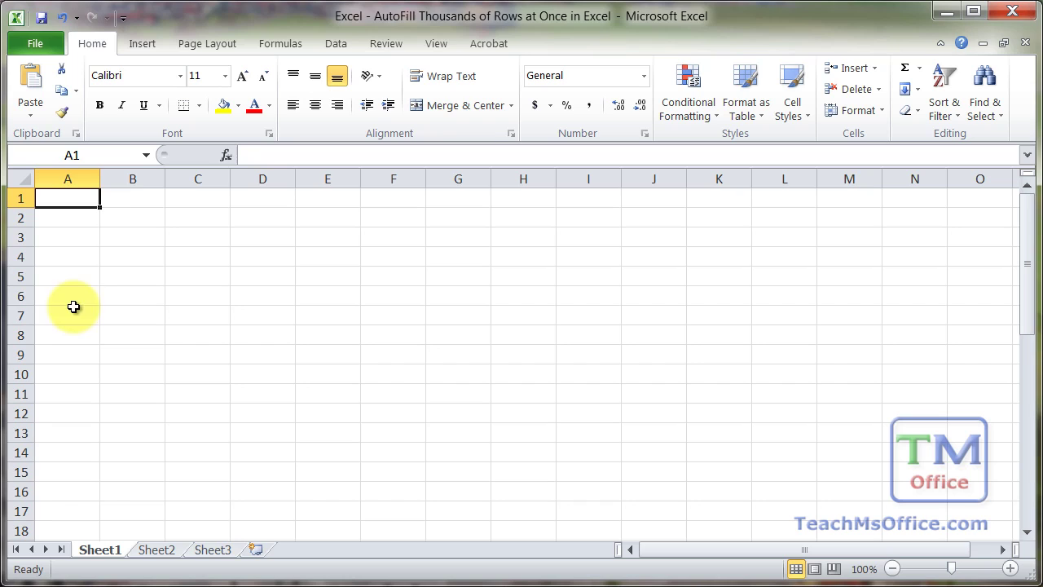
left_click(123, 201)
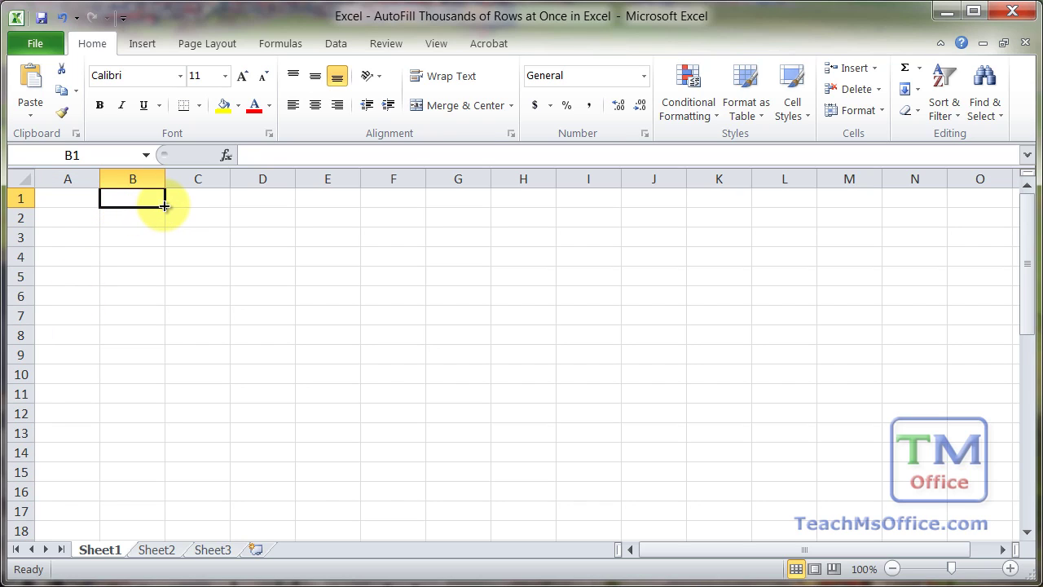
left_click(71, 199)
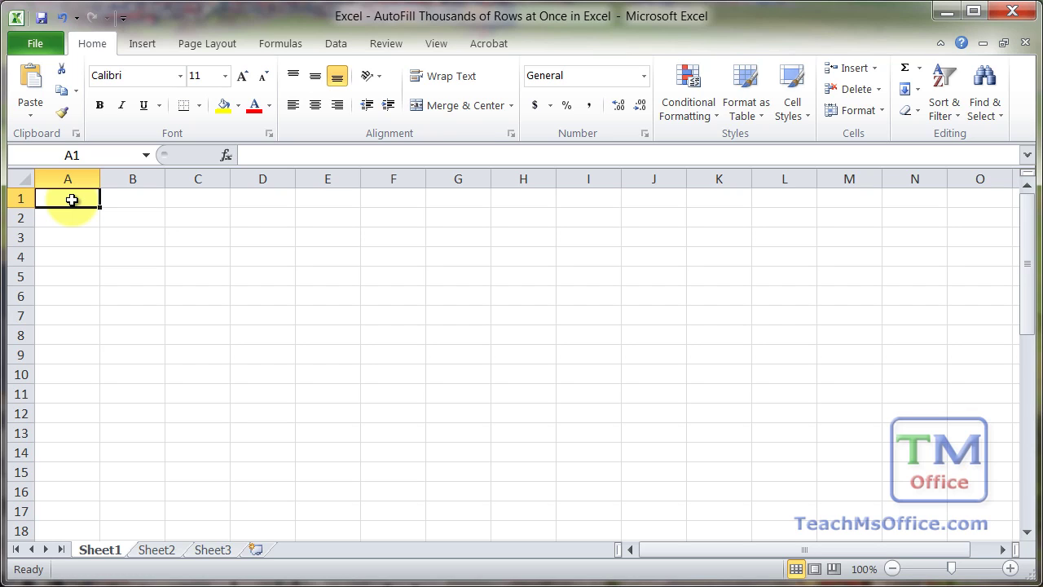
Enter 1 in cell A1, keeping the cell selected with Ctrl+Enter.
type("1")
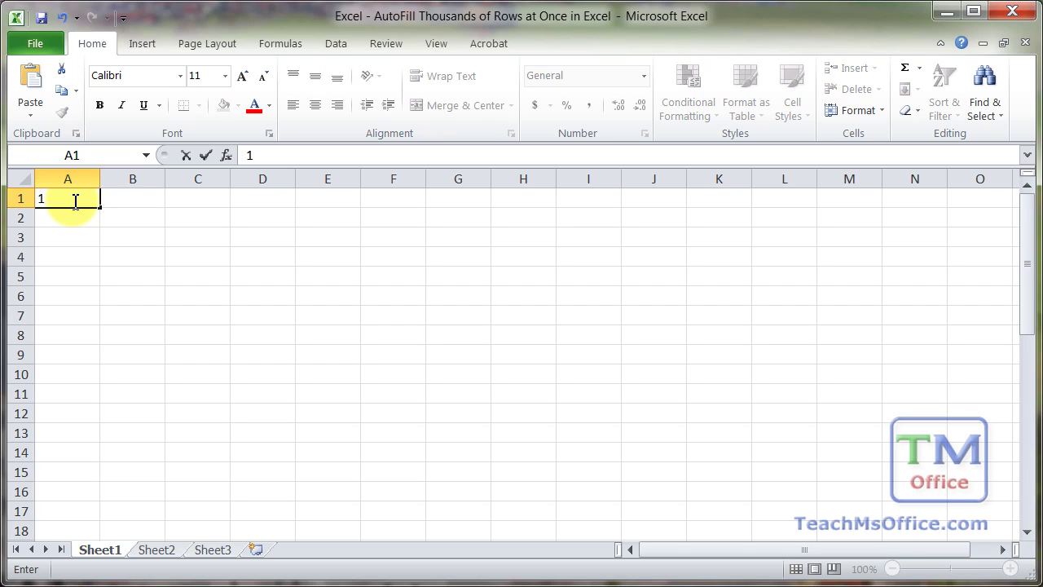
key("ctrl+Return")
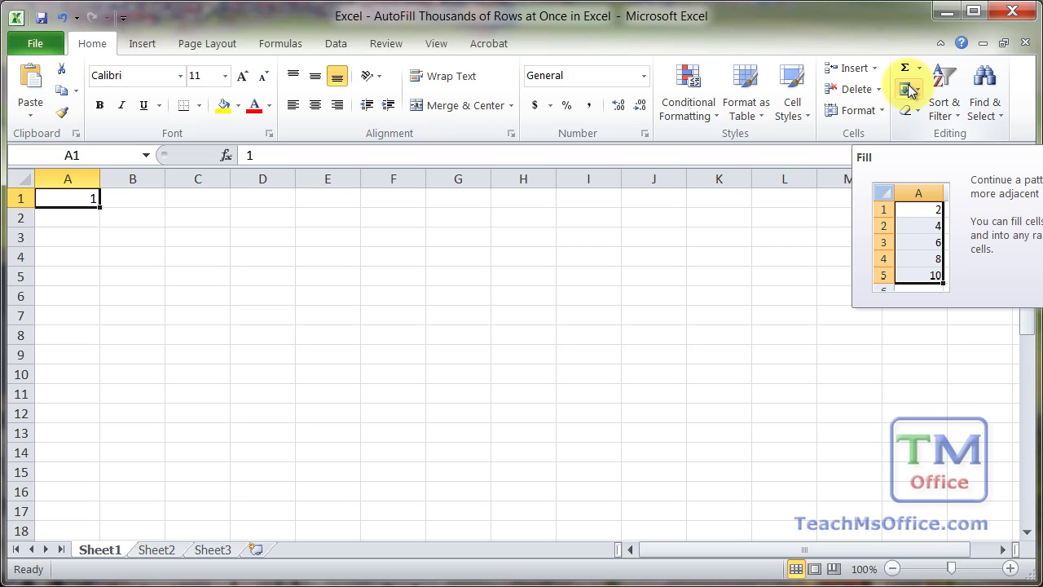
Open the Series dialog from the Fill dropdown for the value in A1.
left_click(910, 90)
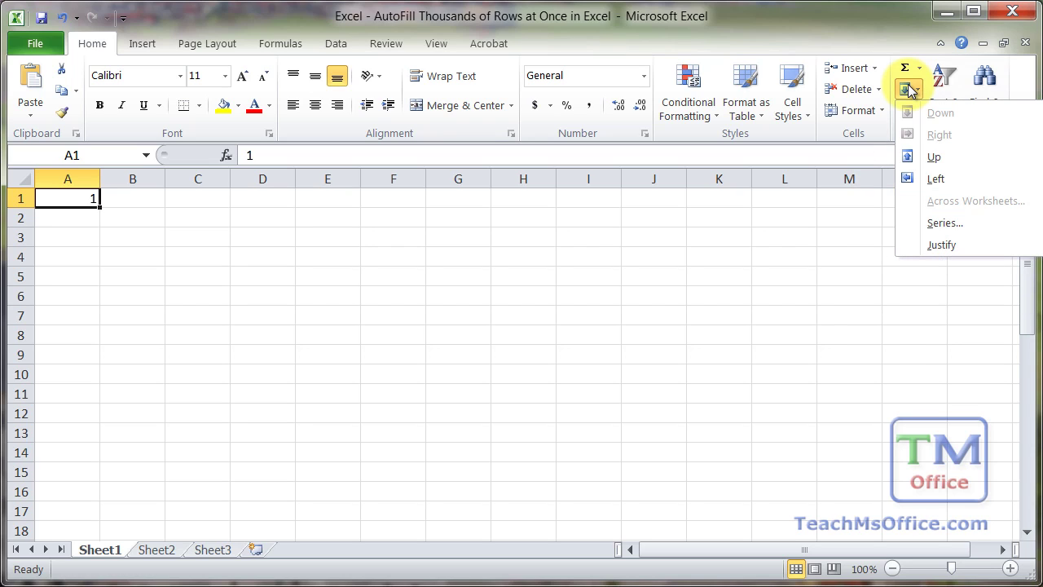
left_click(937, 223)
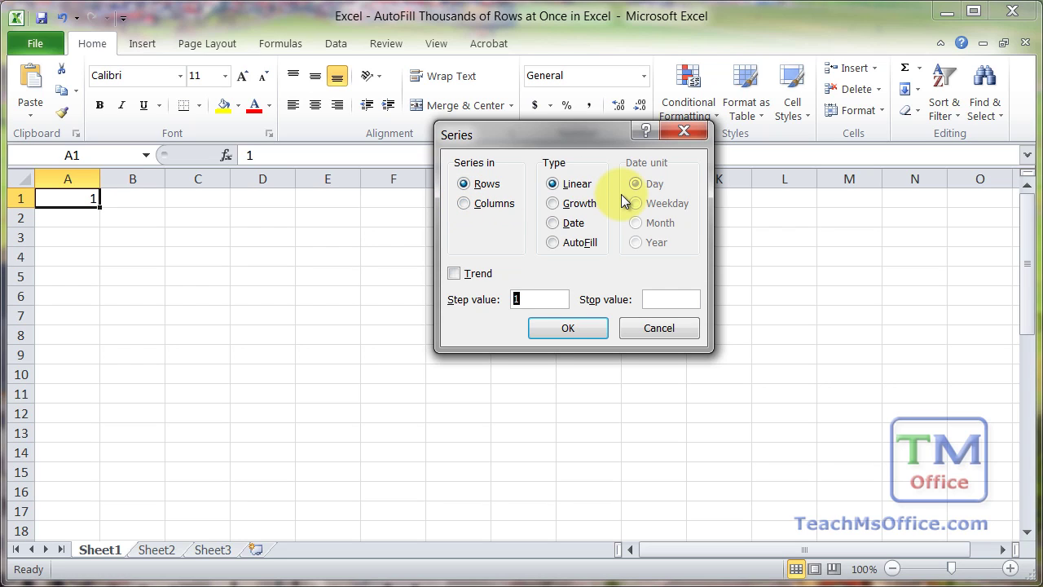
Fill a Linear series in Columns, step 1, stop value 10000, down column A.
left_click(553, 222)
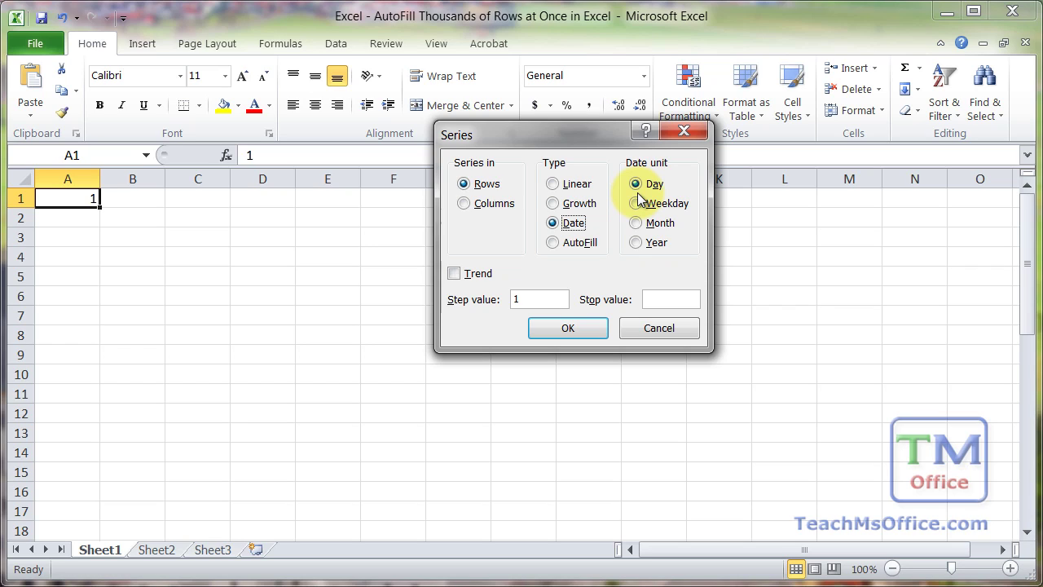
left_click(551, 184)
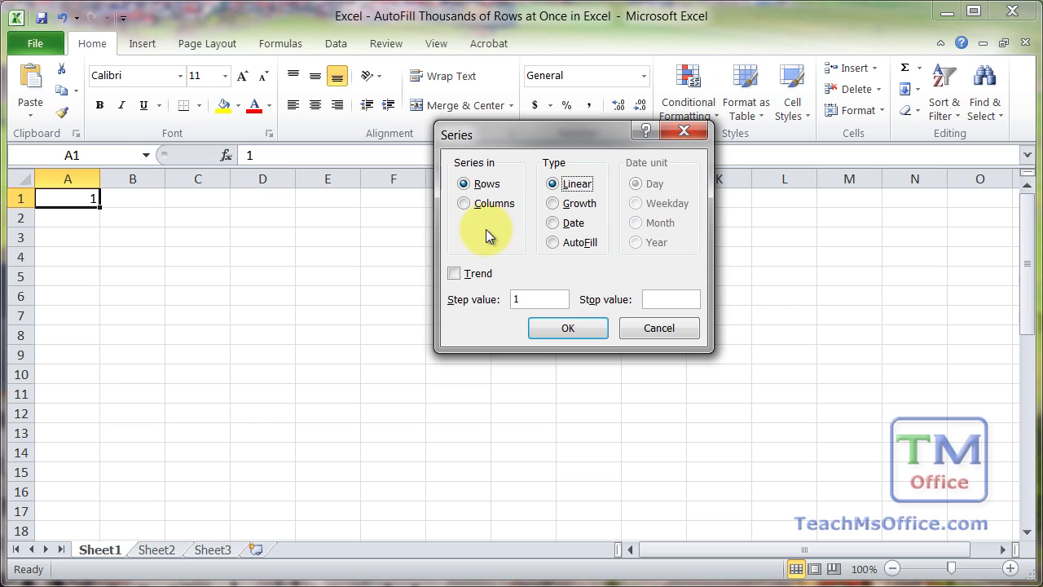
left_click(466, 205)
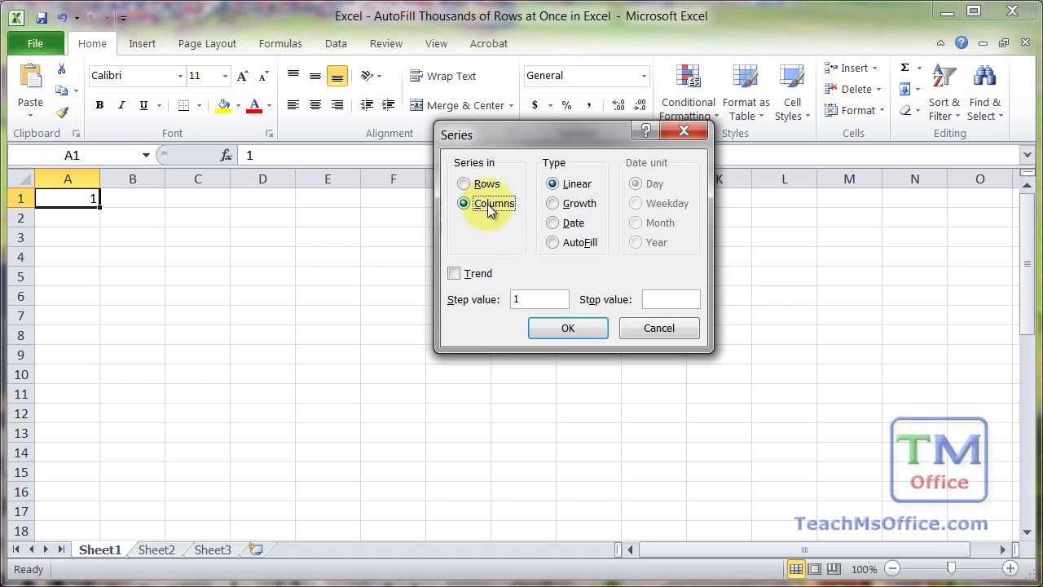
left_click(542, 301)
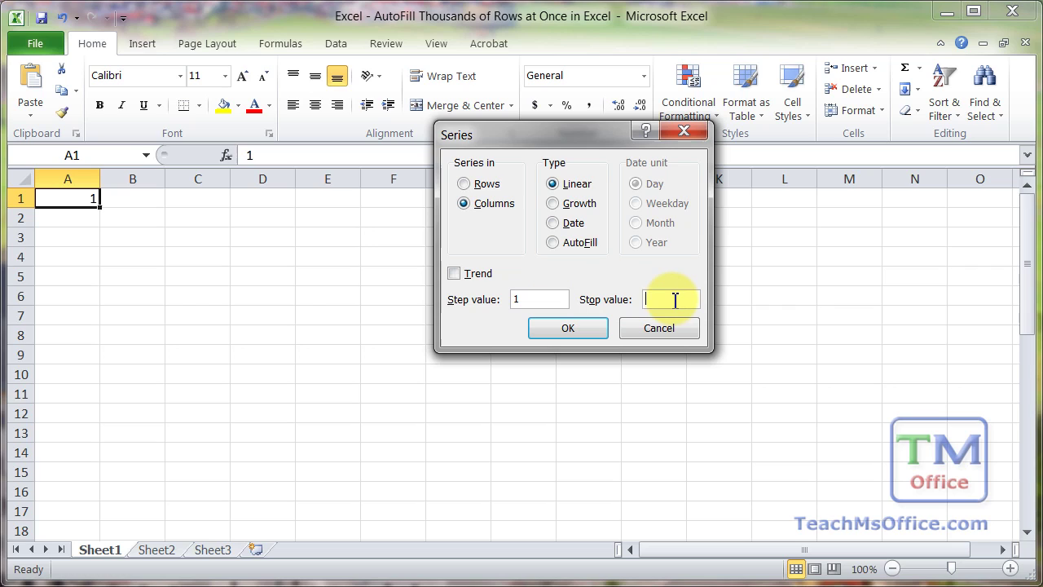
type("1000")
type("0")
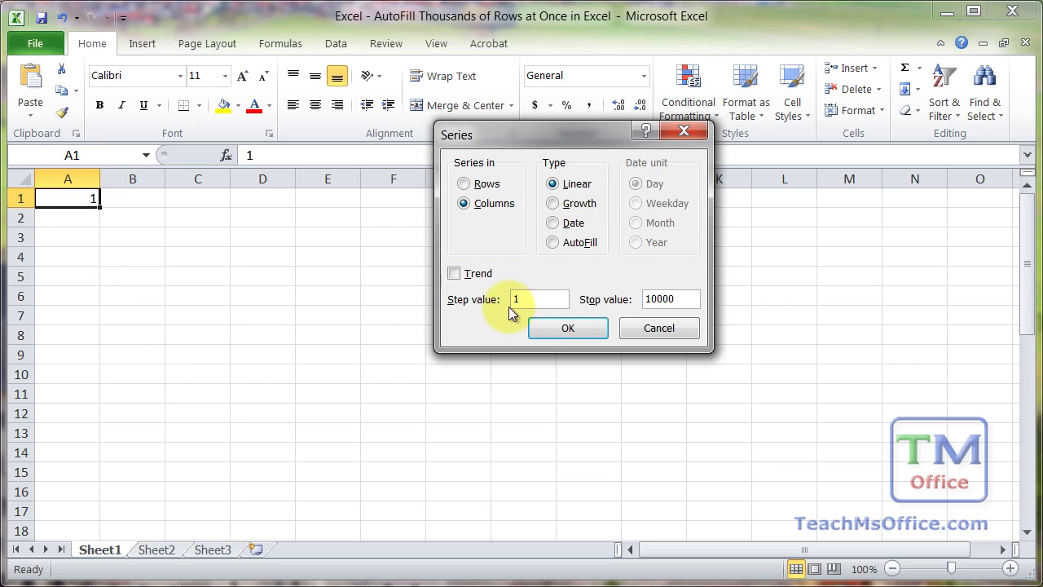
left_click(575, 329)
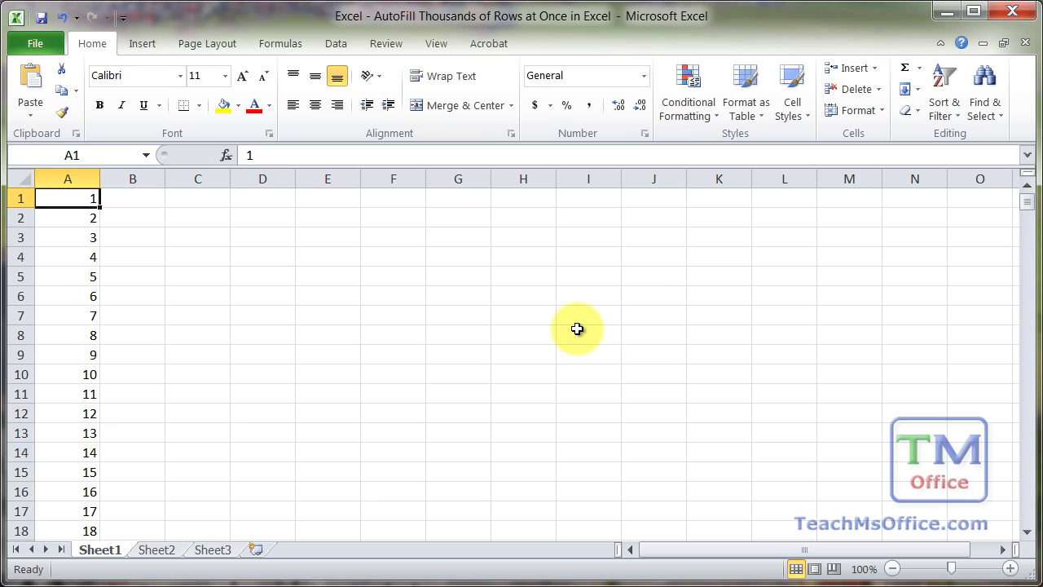
key("ctrl+Down")
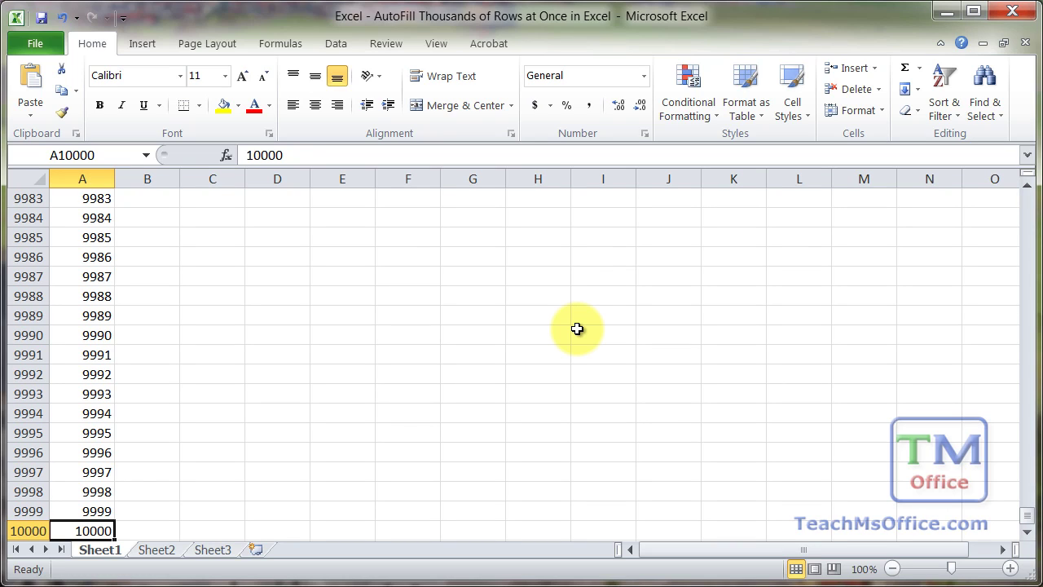
key("Up")
key("Down")
key("Down")
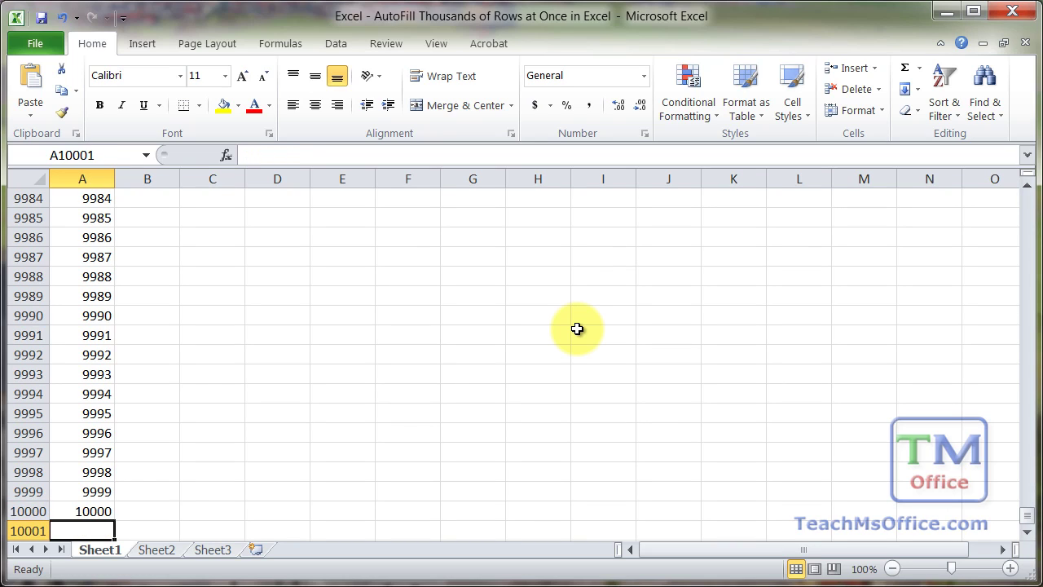
key("Up")
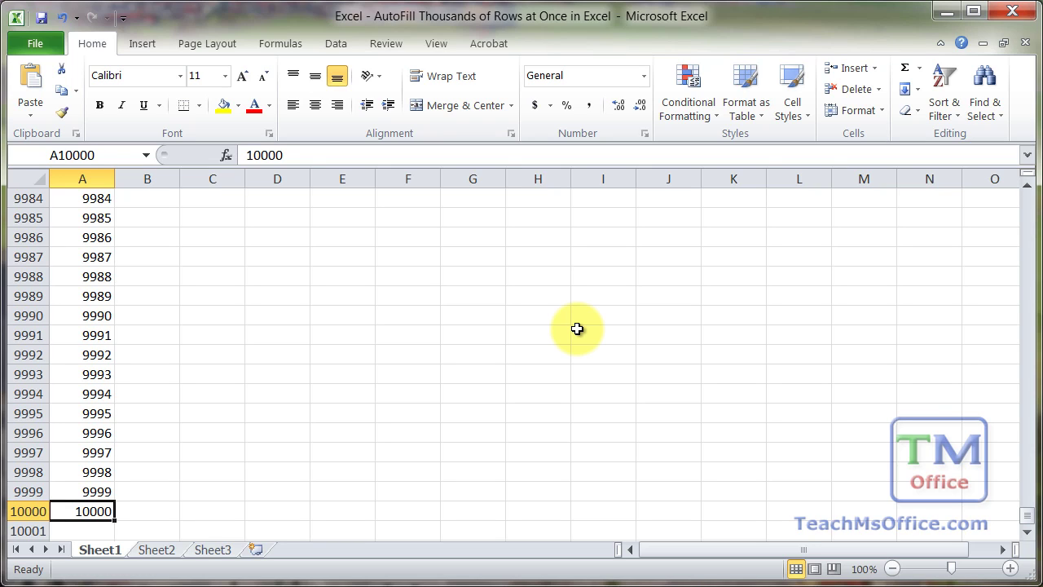
key("ctrl+Home")
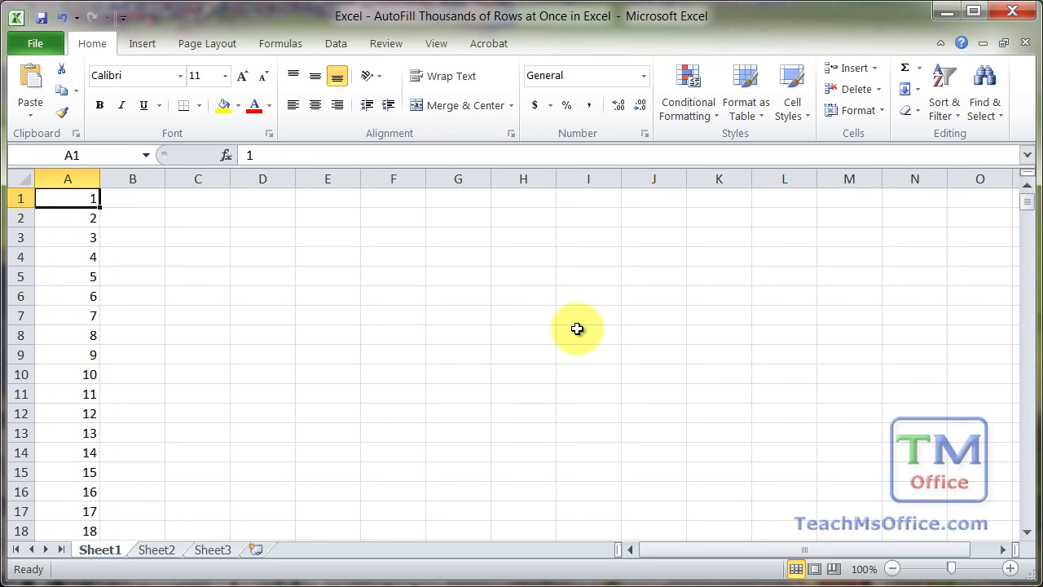
left_click(151, 198)
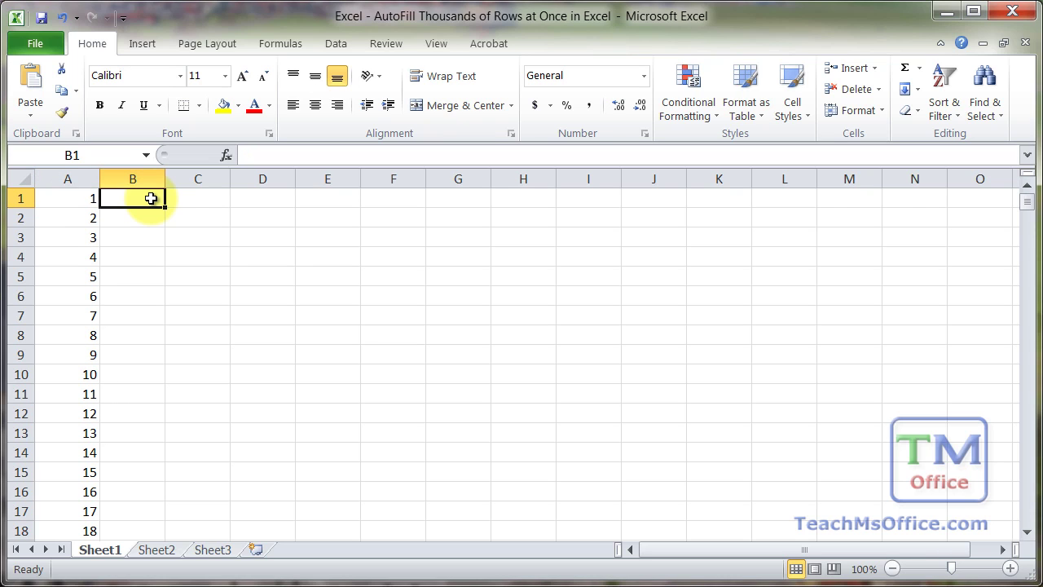
type("1")
key("Return")
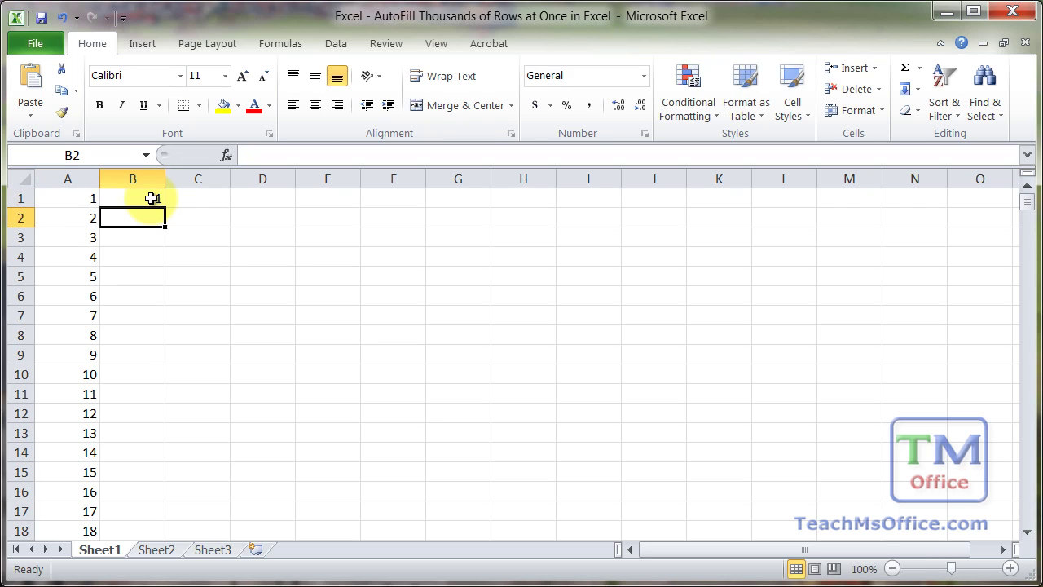
type("2")
key("Return")
type("3")
key("Return")
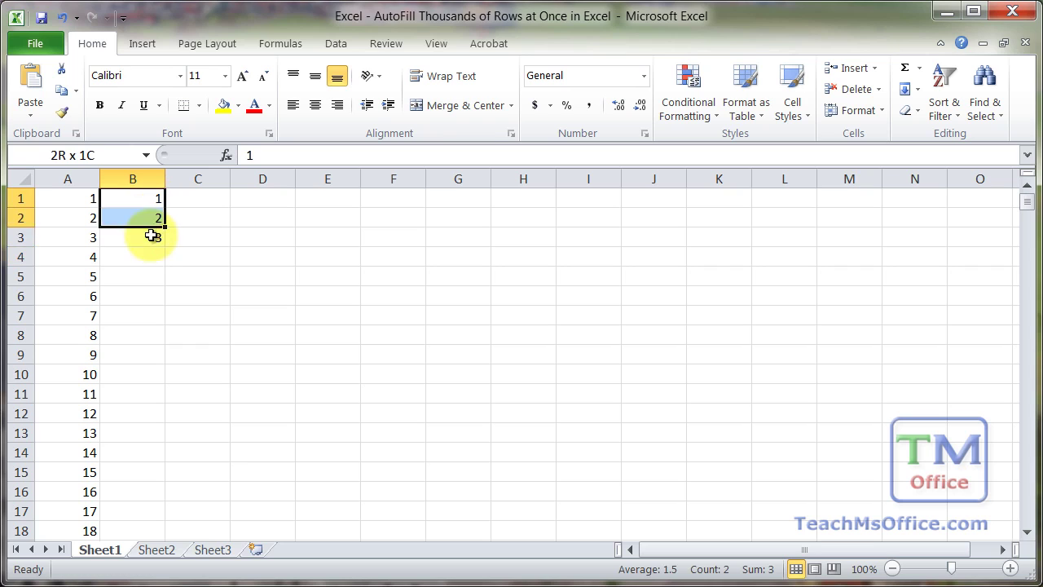
left_click_drag(150, 198, 156, 238)
double_click(164, 247)
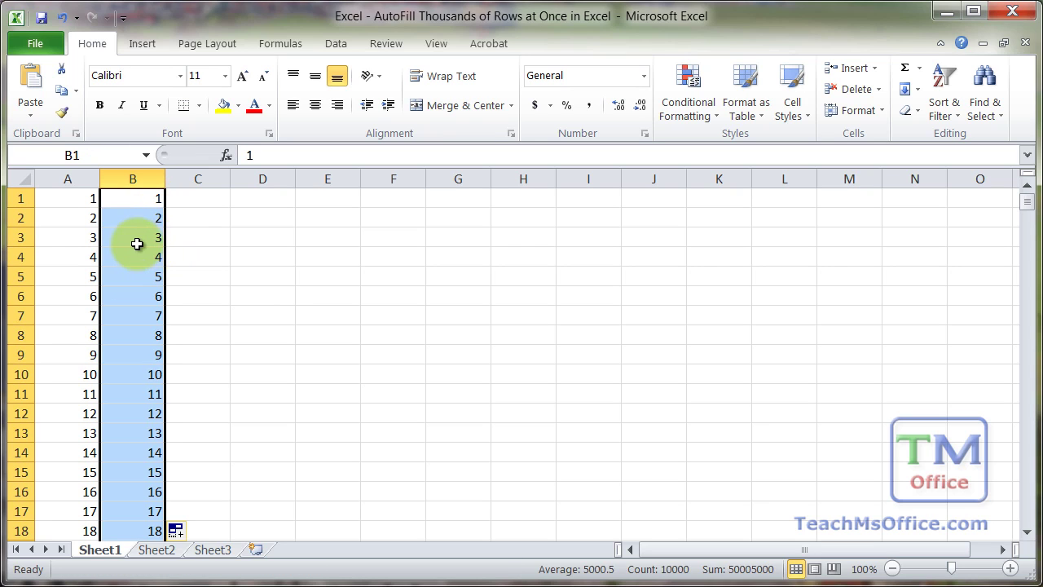
left_click(137, 244)
key("ctrl+Down")
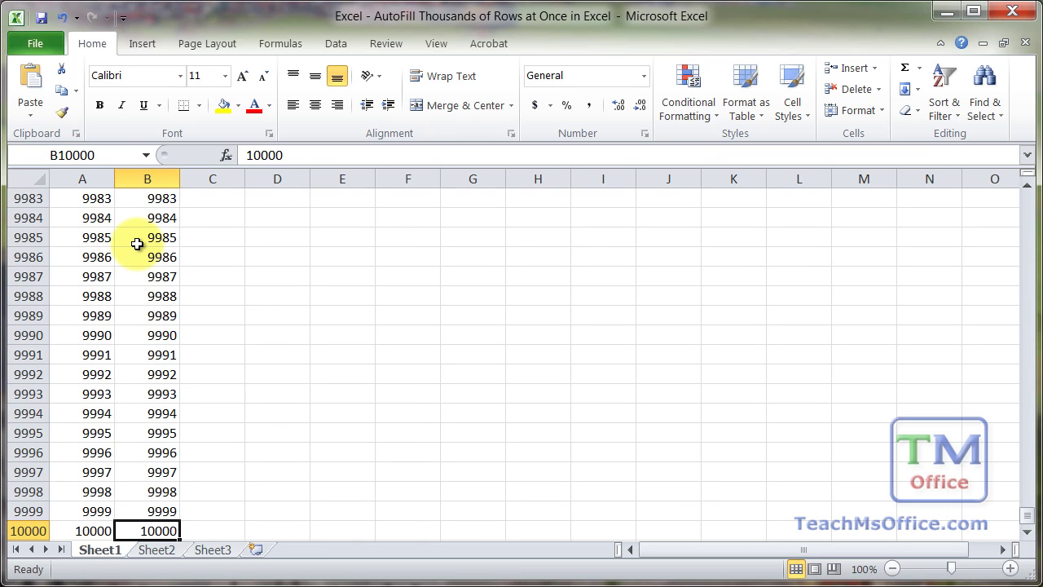
key("ctrl+Up")
key("ctrl+shift+Down")
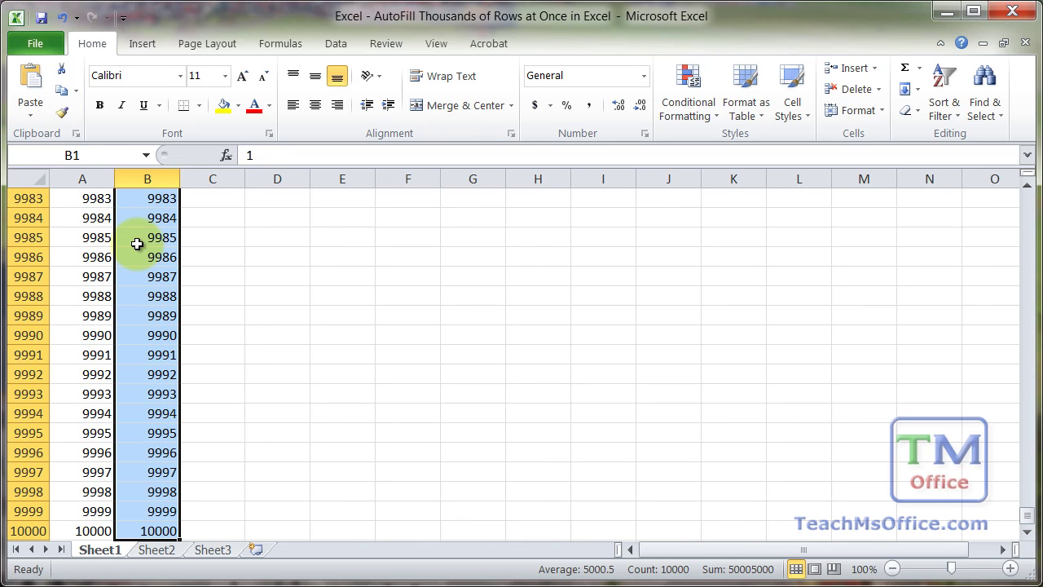
key("Delete")
key("ctrl+Up")
key("Left")
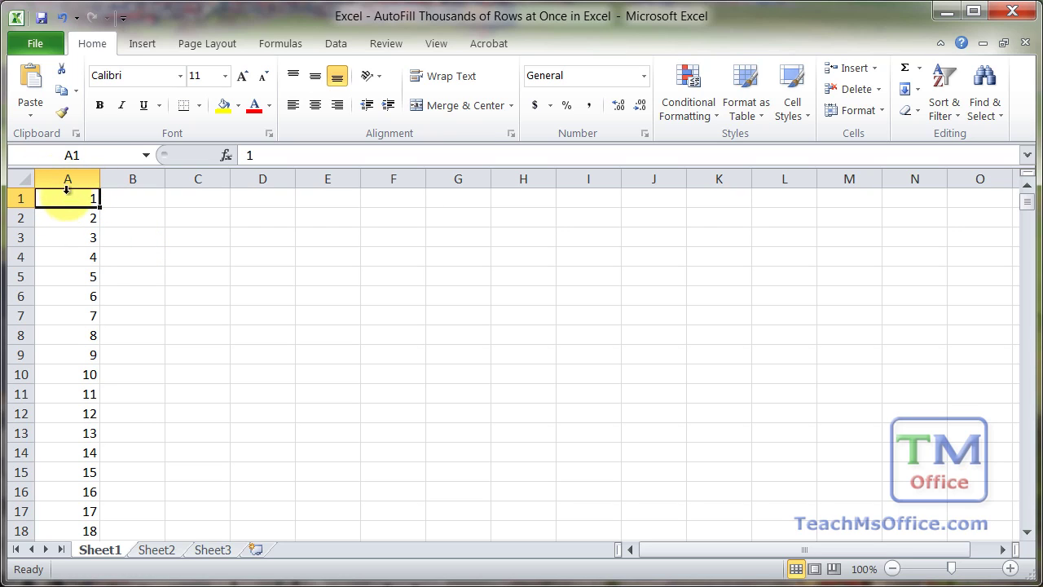
Use Fill > Series with Rows, Linear, and stop value 50 to number row 1 from 1 to 50.
left_click(909, 88)
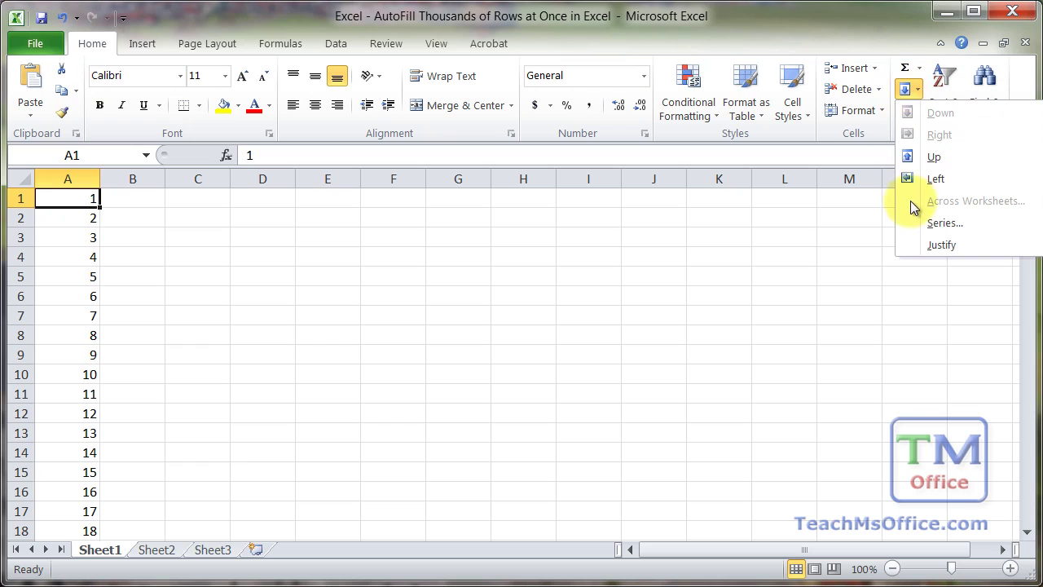
left_click(919, 225)
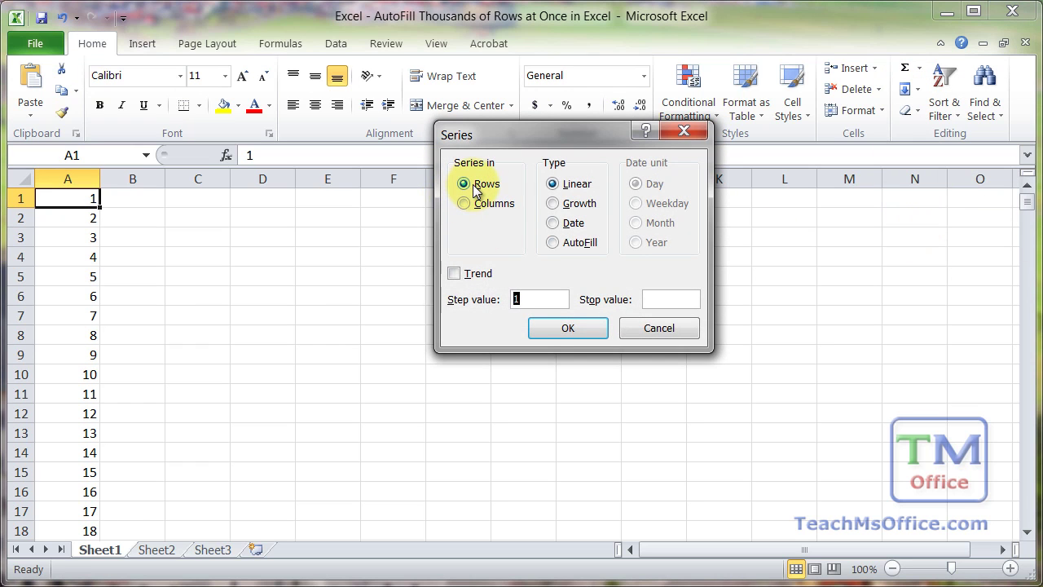
left_click(660, 299)
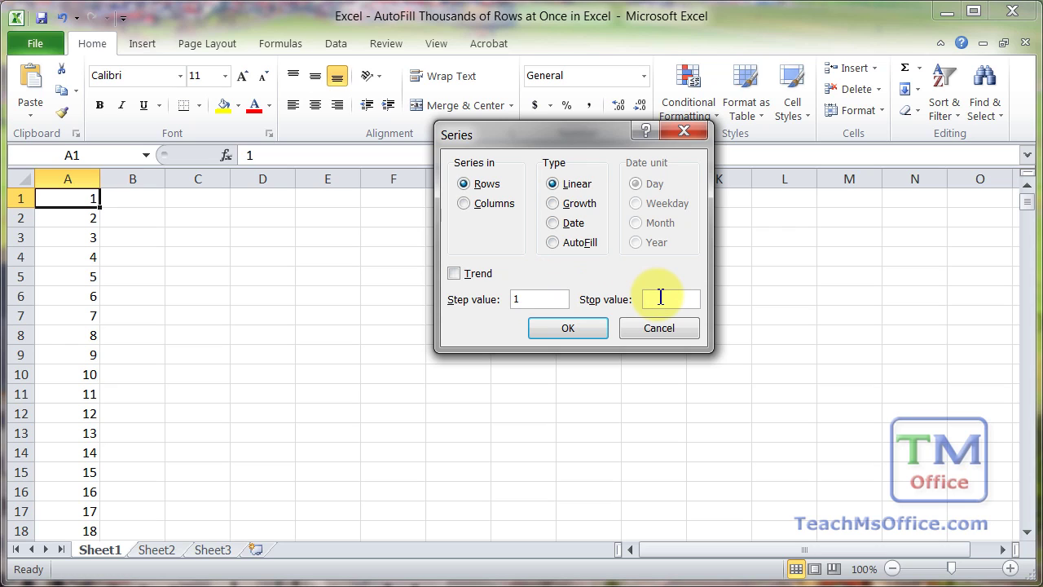
type("50")
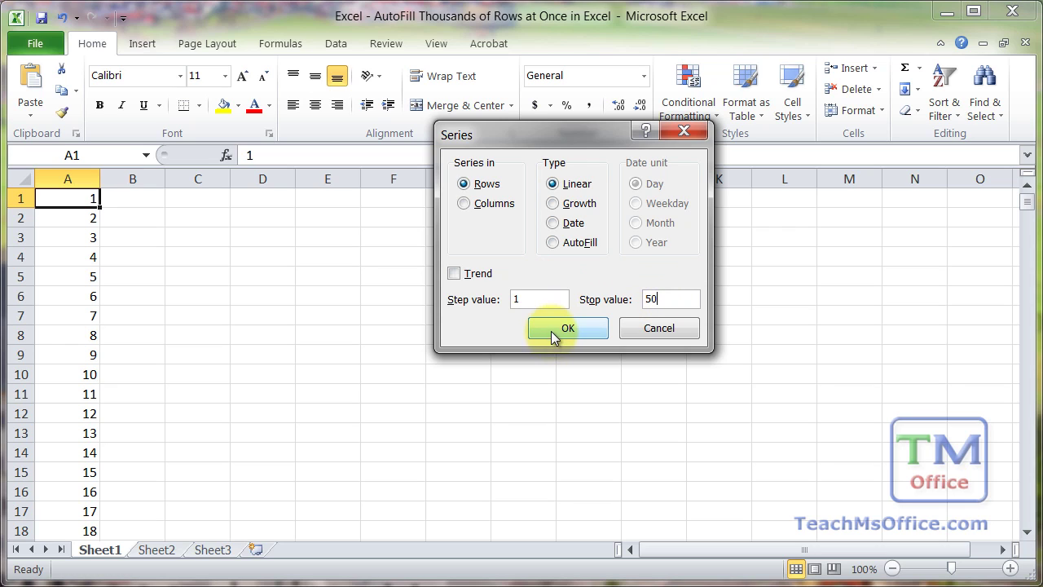
left_click(554, 330)
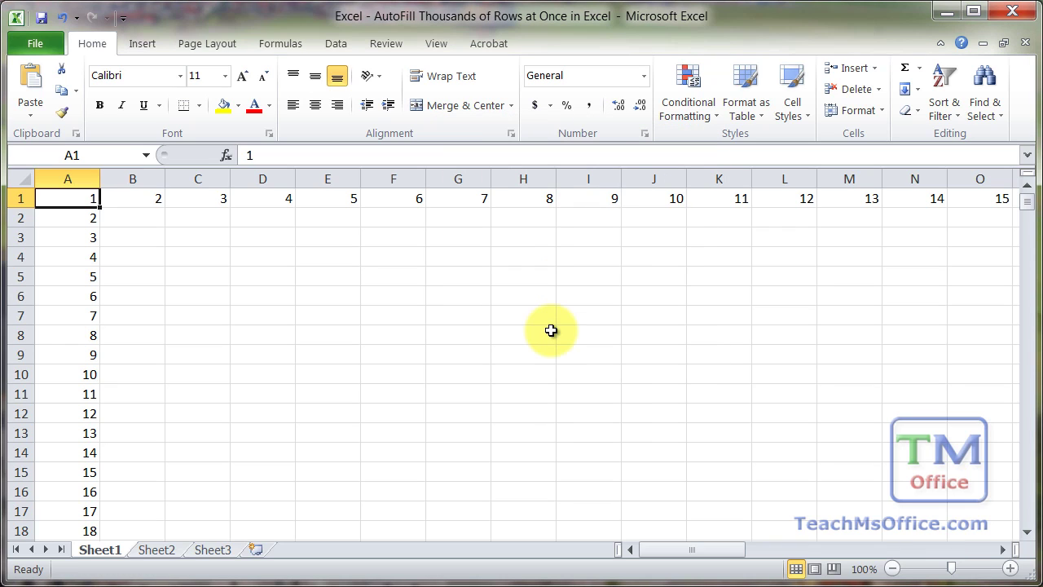
left_click(122, 196)
key("ctrl+Right")
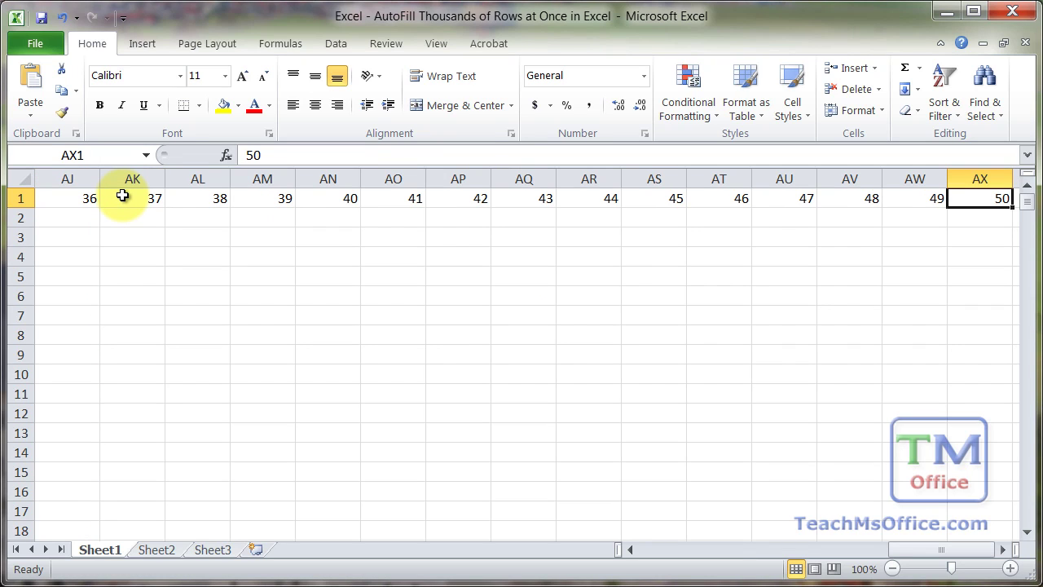
key("ctrl+Left")
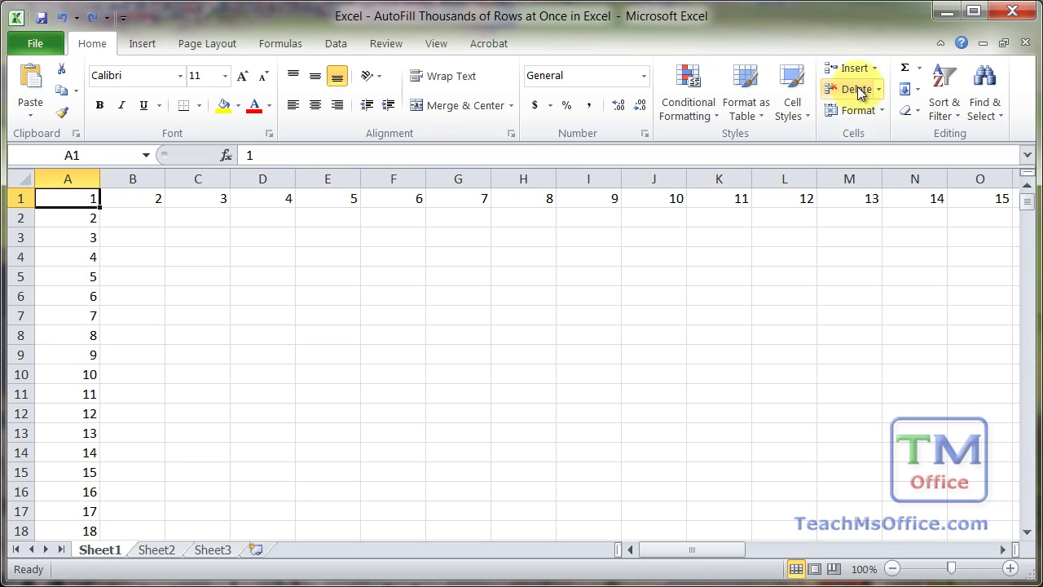
left_click(904, 89)
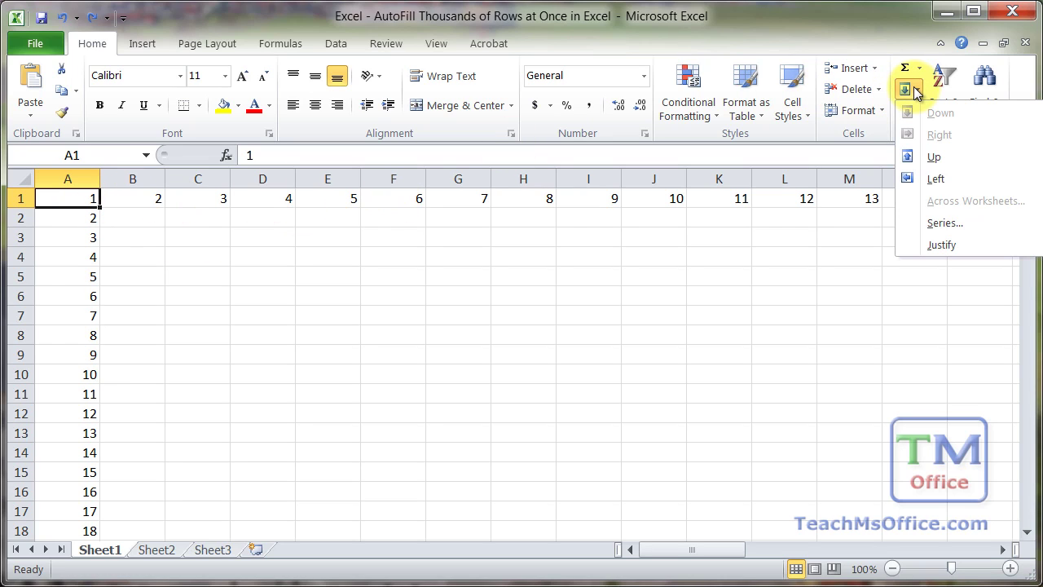
left_click(940, 225)
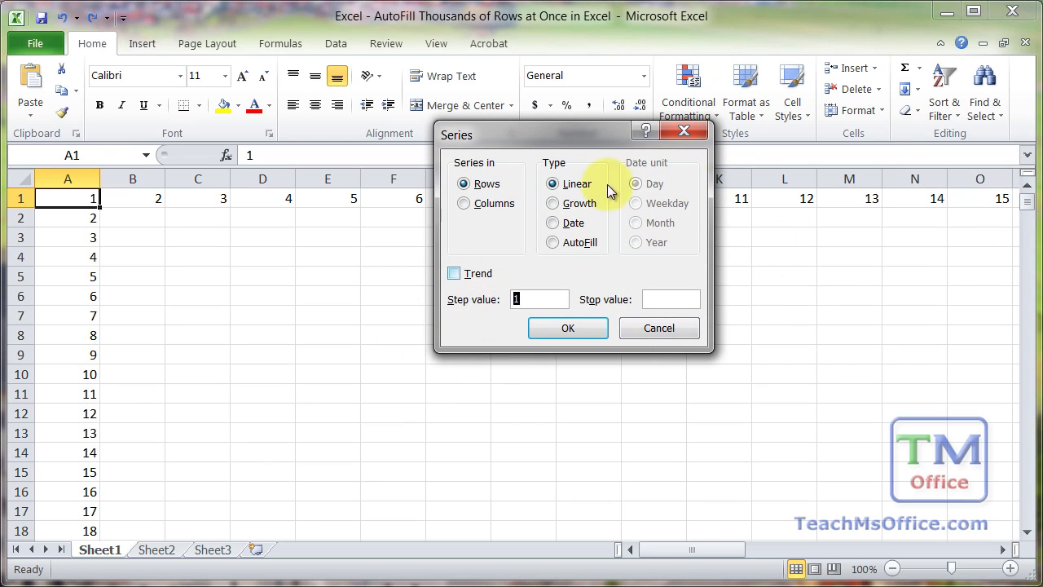
left_click(680, 134)
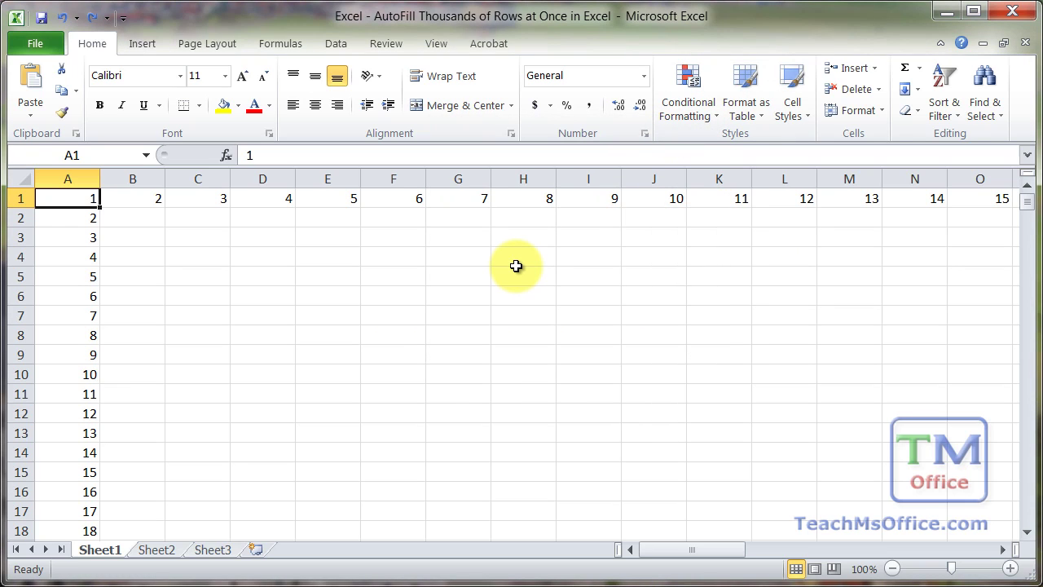